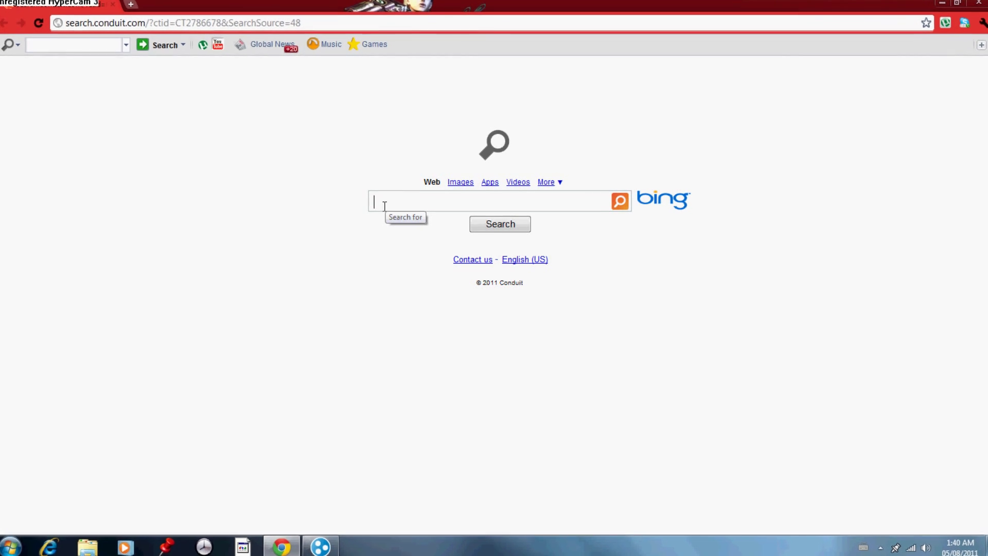
# - Search Bing for 'Hamachi' and open the Softonic Hamachi download result
pyautogui.write('Hama')
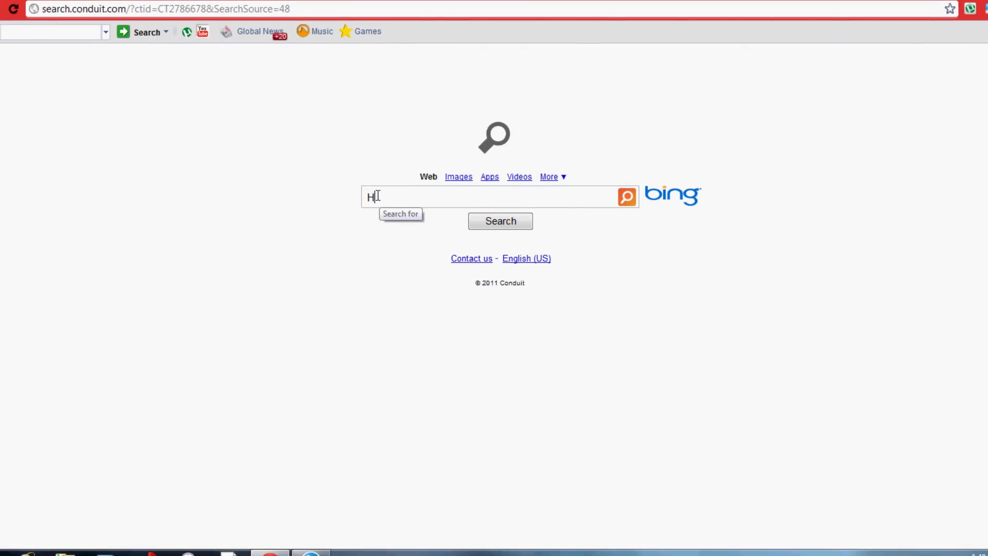
pyautogui.write('chi')
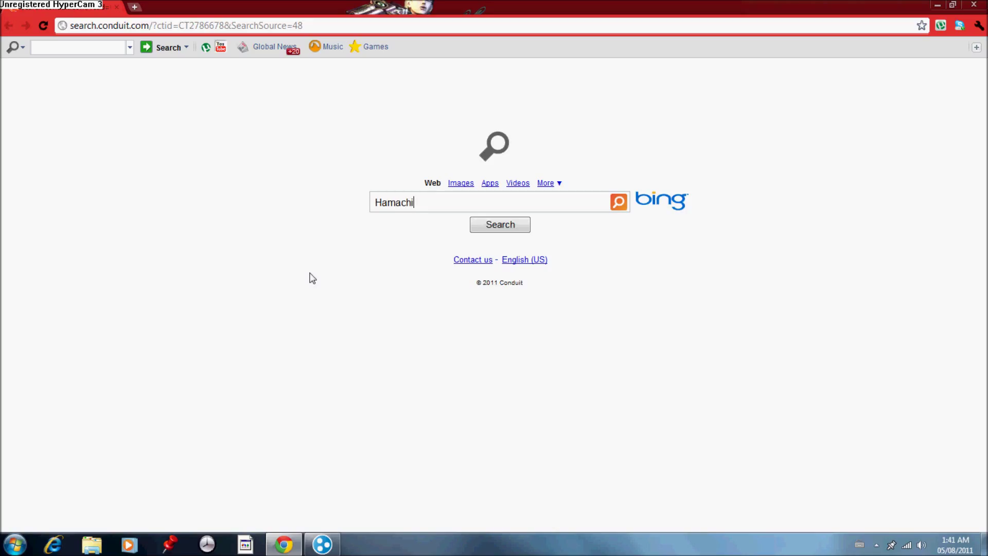
pyautogui.press('Return')
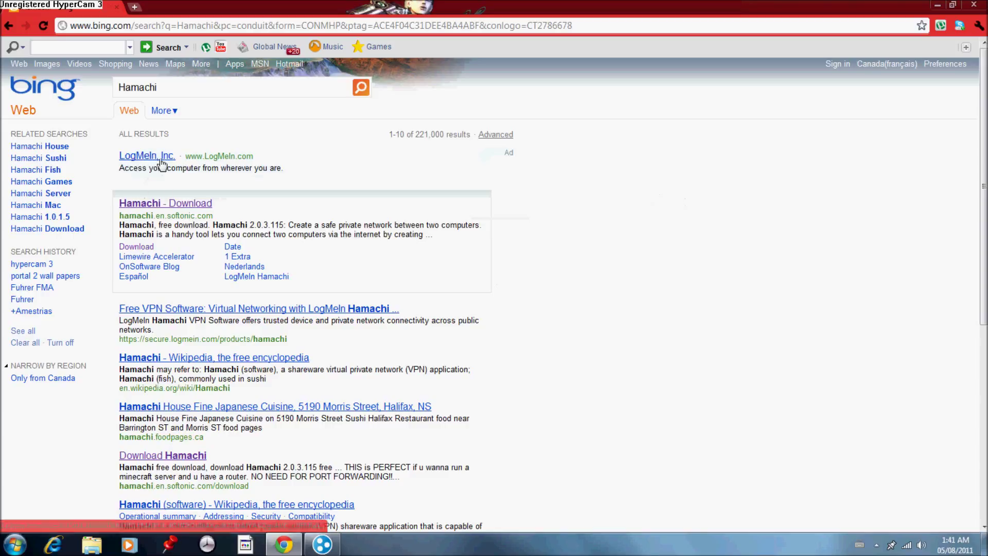
pyautogui.click(172, 207)
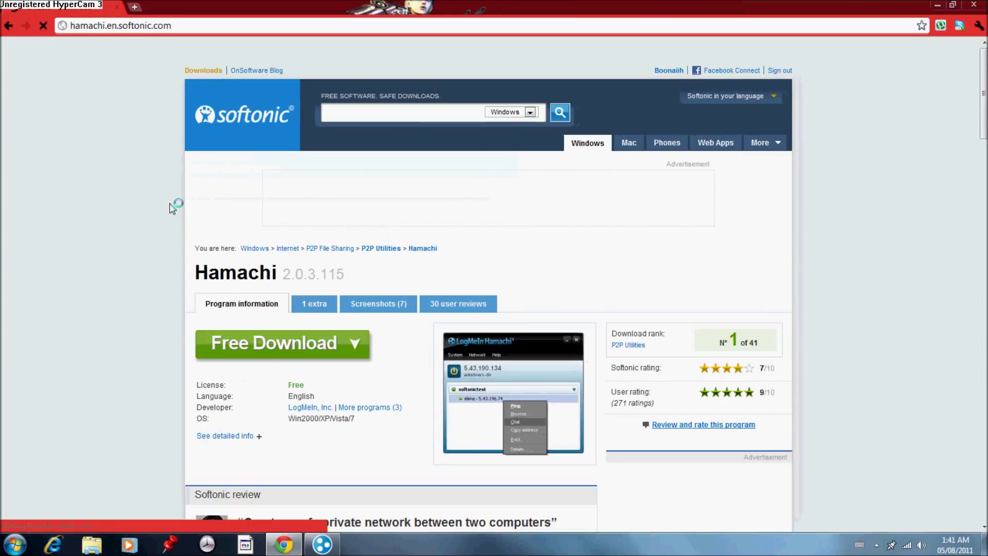
# - Start the Softonic hamachi.msi download, discard it at the harmful-file warning, and go back
pyautogui.click(316, 352)
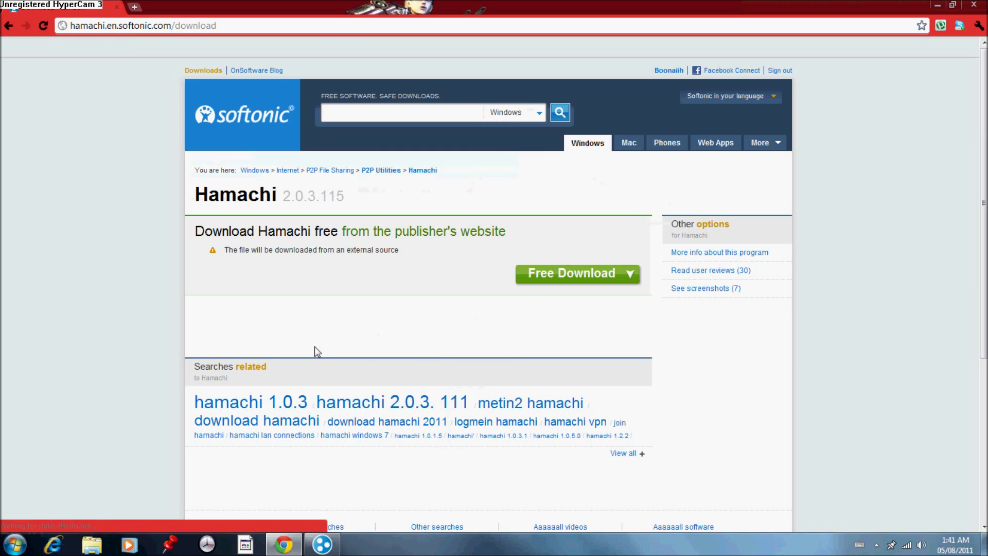
pyautogui.click(532, 273)
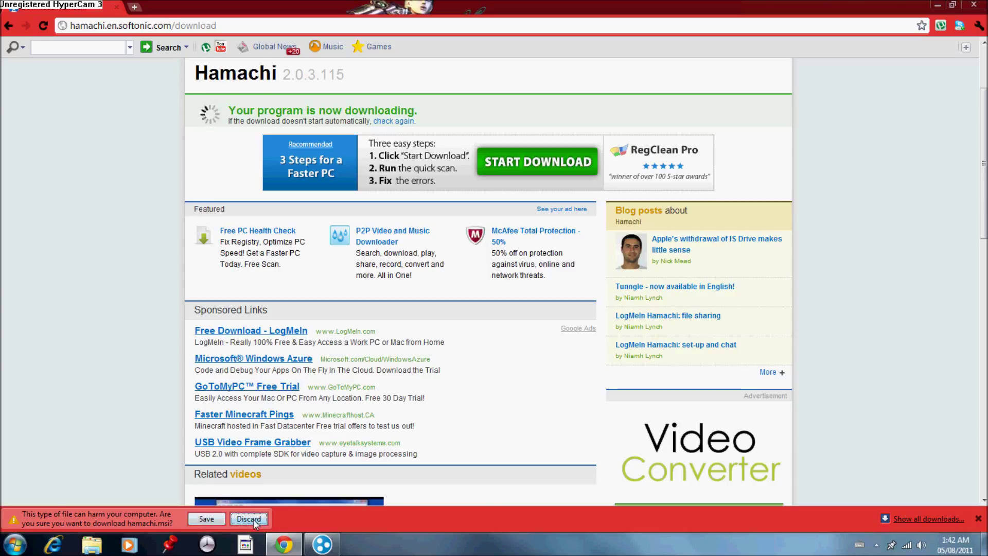
pyautogui.click(251, 519)
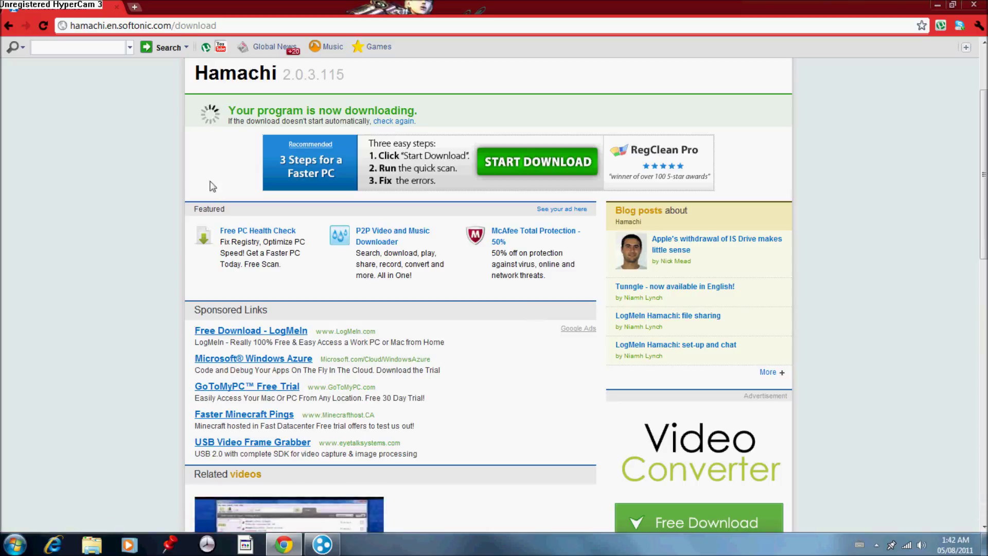
pyautogui.click(8, 26)
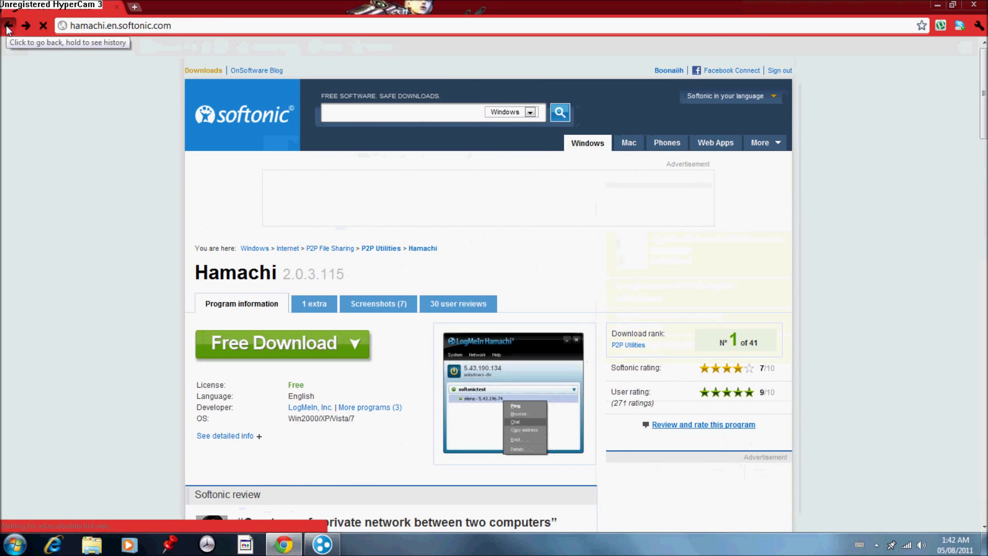
# - Return to the Bing results, open the LogMeIn ad, and start entering the account e-mail
pyautogui.click(8, 26)
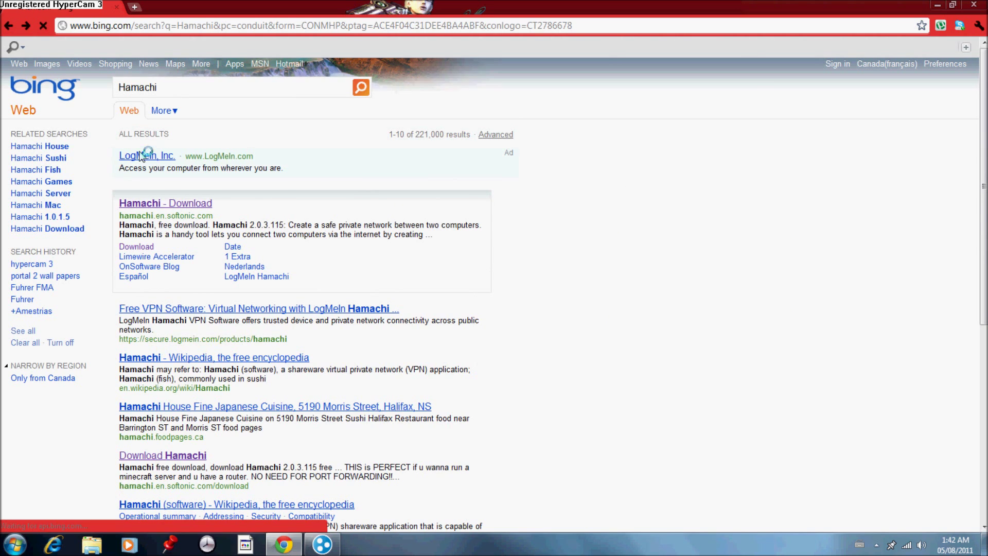
pyautogui.click(147, 156)
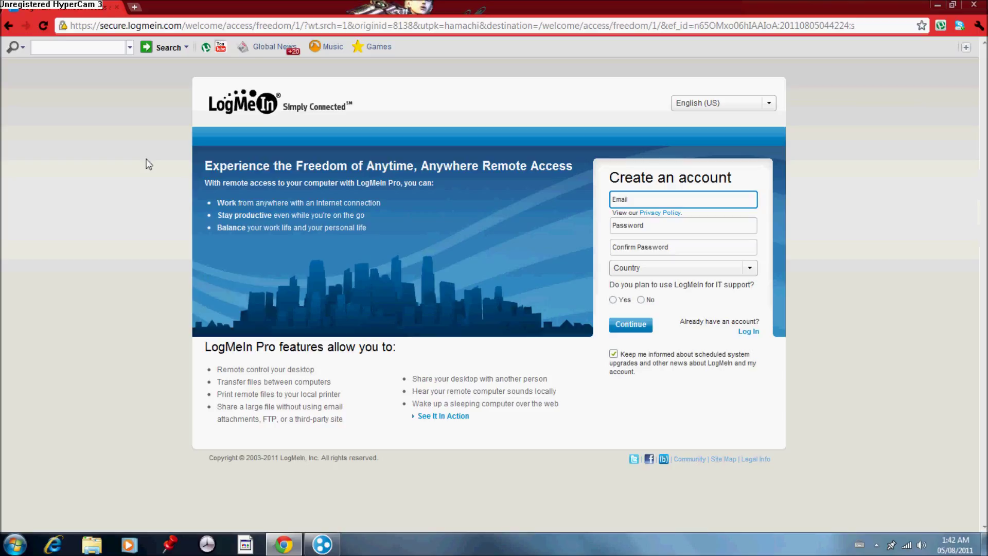
pyautogui.click(660, 201)
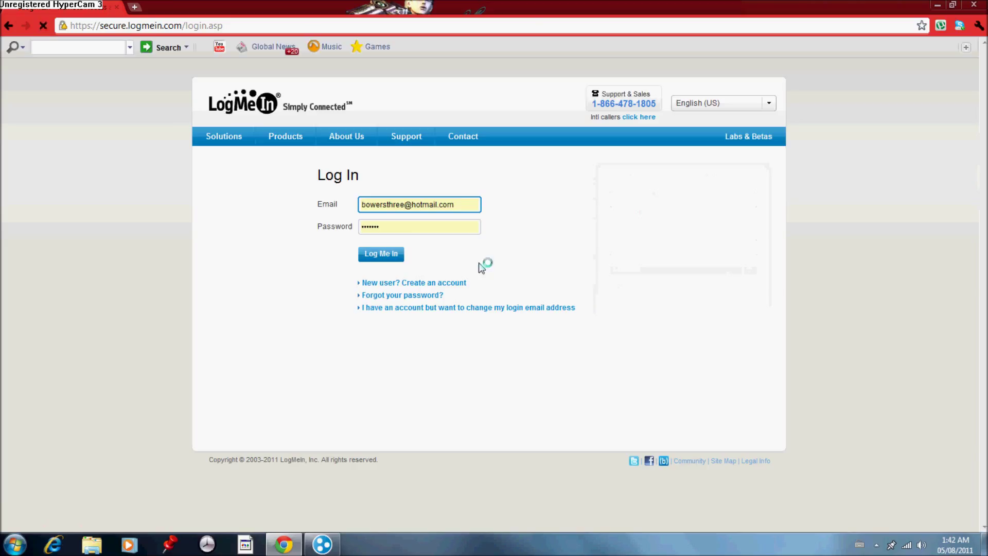
# - Sign in to LogMeIn, collapse and re-expand the Warrior Cats network, then close the browser
pyautogui.click(389, 260)
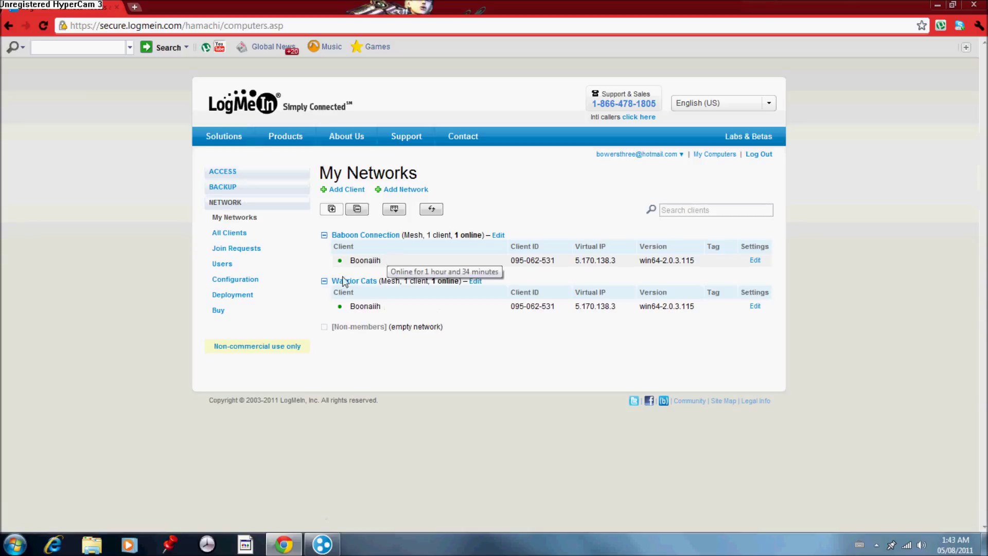
pyautogui.click(324, 281)
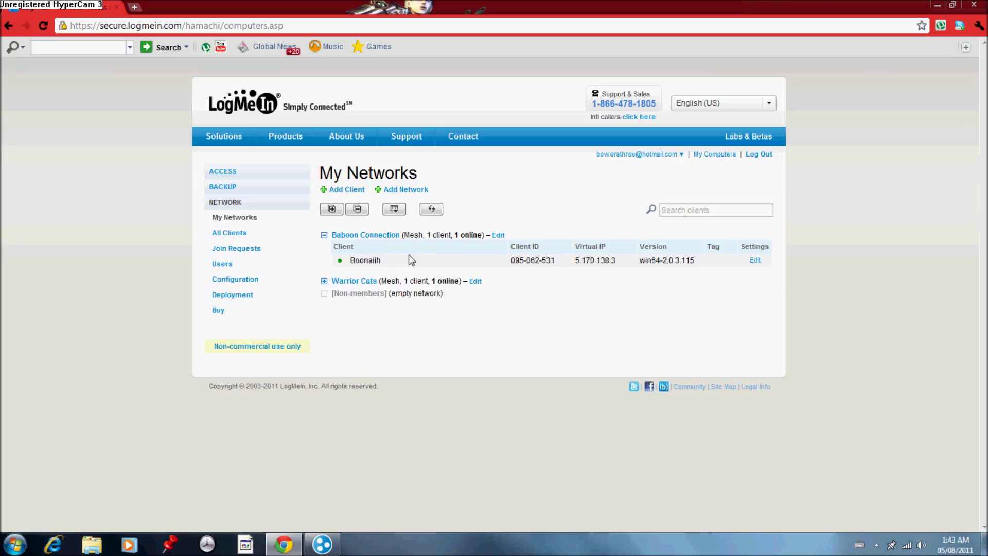
pyautogui.moveTo(409, 259)
pyautogui.click(325, 281)
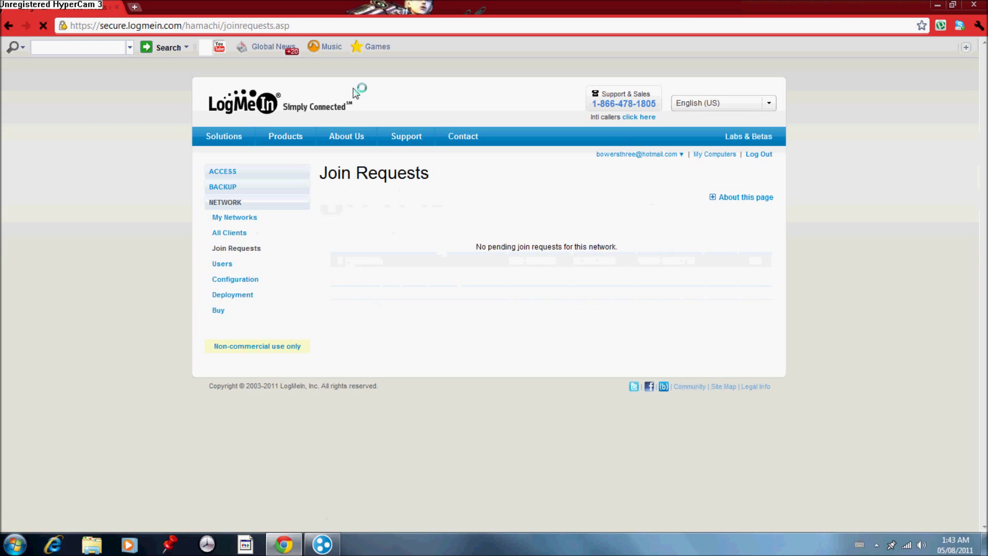
pyautogui.click(977, 6)
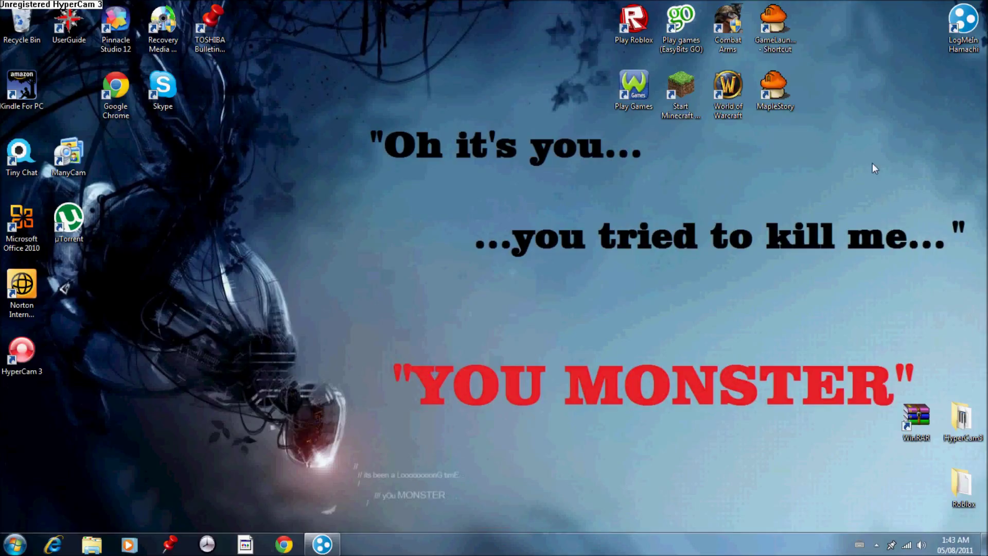
# - Launch Hamachi and try joining network 'Baboon Connection' with its password
pyautogui.doubleClick(964, 45)
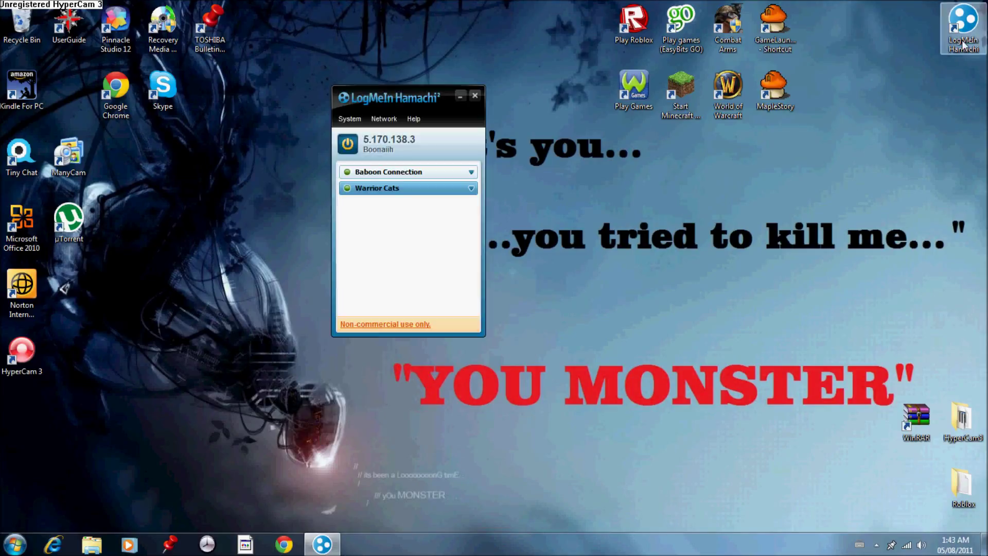
pyautogui.click(390, 119)
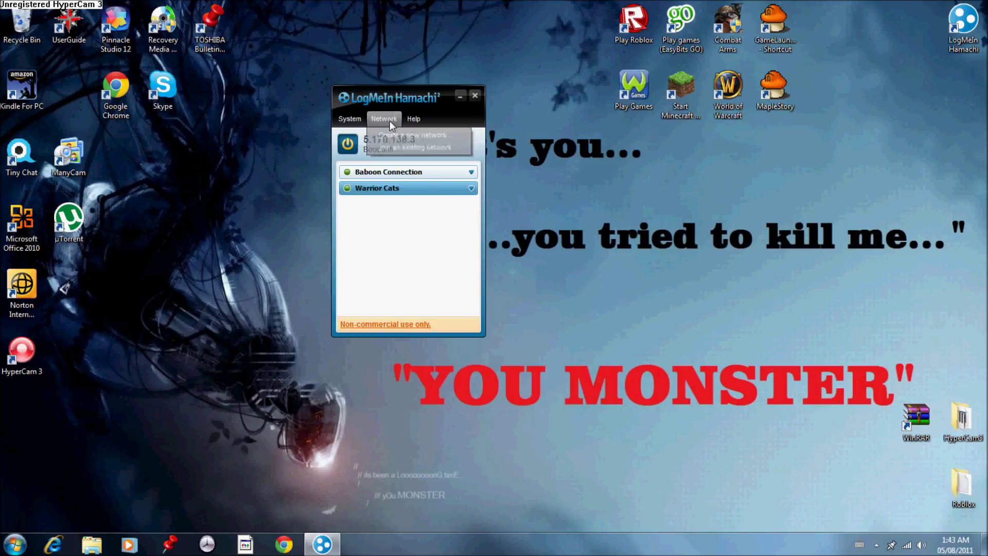
pyautogui.click(397, 147)
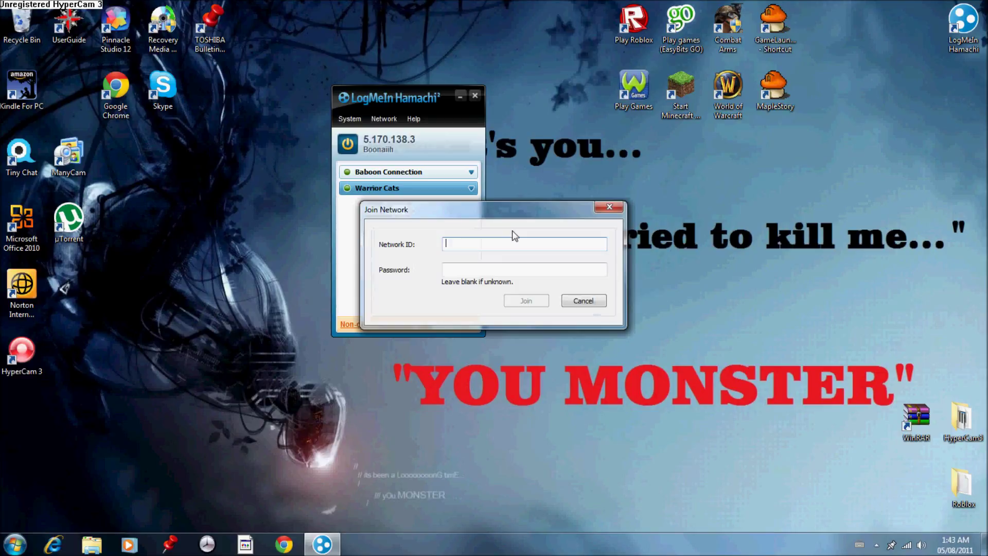
pyautogui.write('Bab')
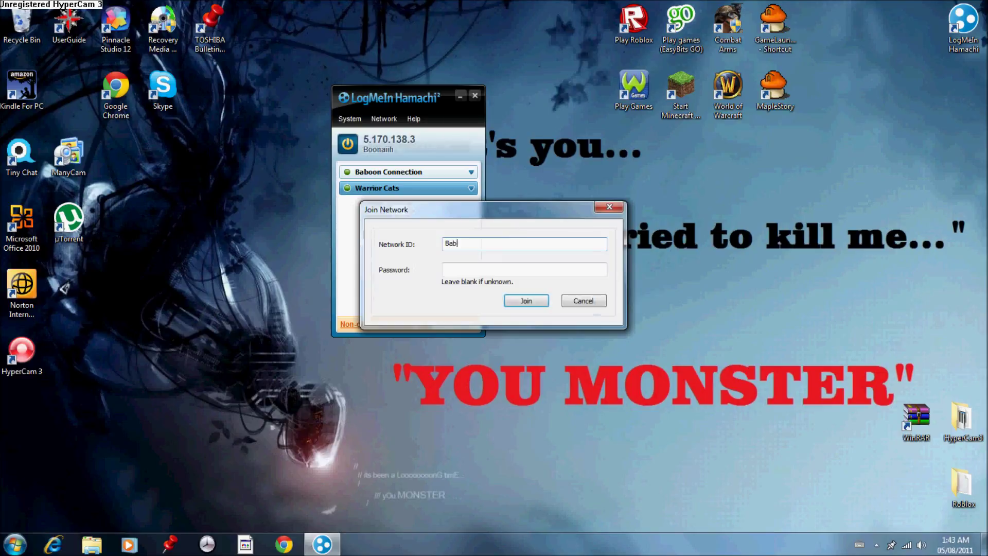
pyautogui.write('oon Connection')
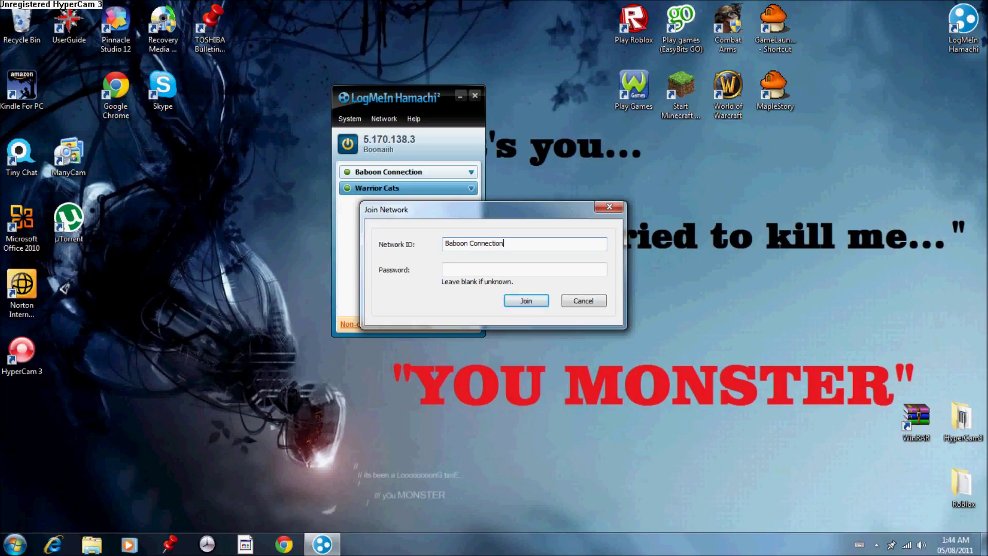
pyautogui.click(479, 268)
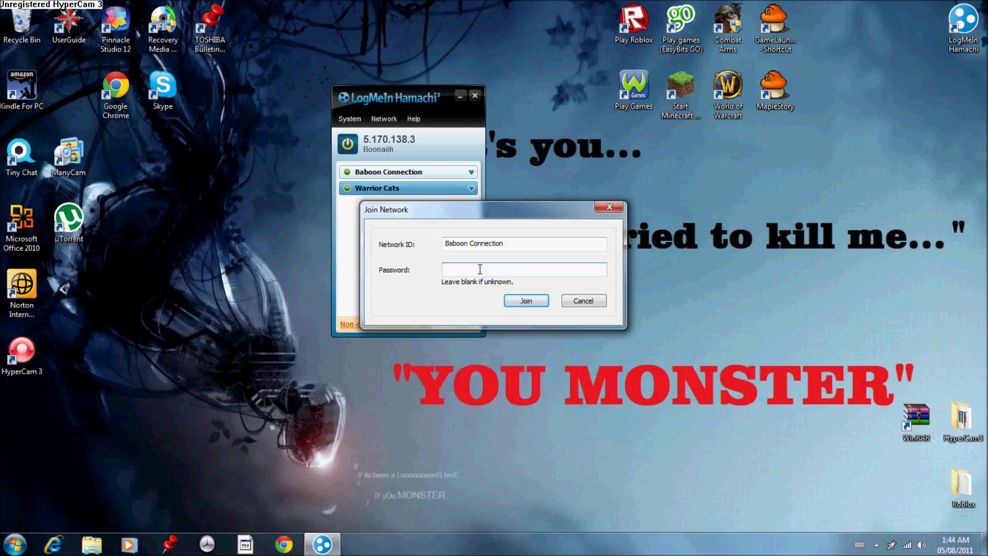
pyautogui.write('•••')
pyautogui.write('••••')
pyautogui.click(541, 301)
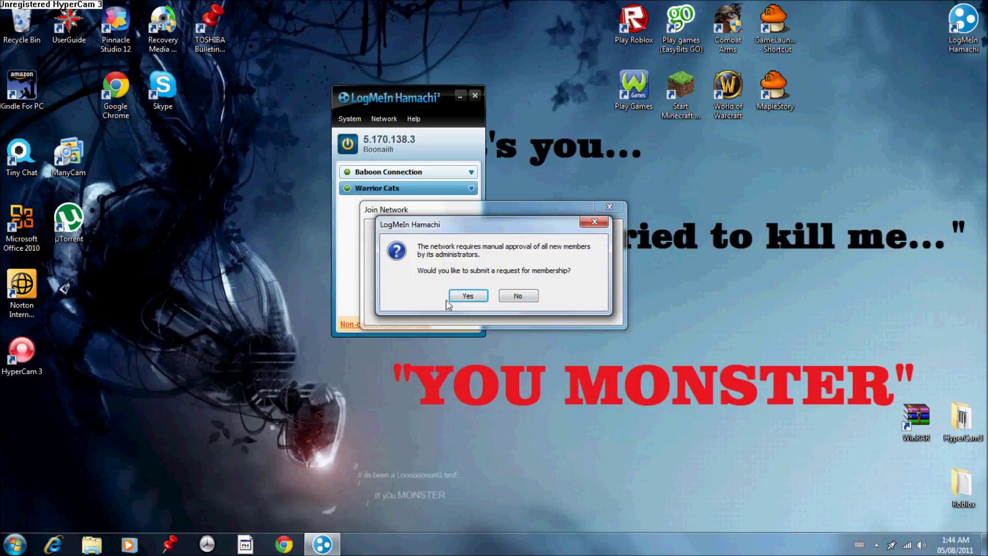
# - Request Baboon Connection membership, cancel the Join Network dialog, select both networks, and minimize Hamachi
pyautogui.click(474, 298)
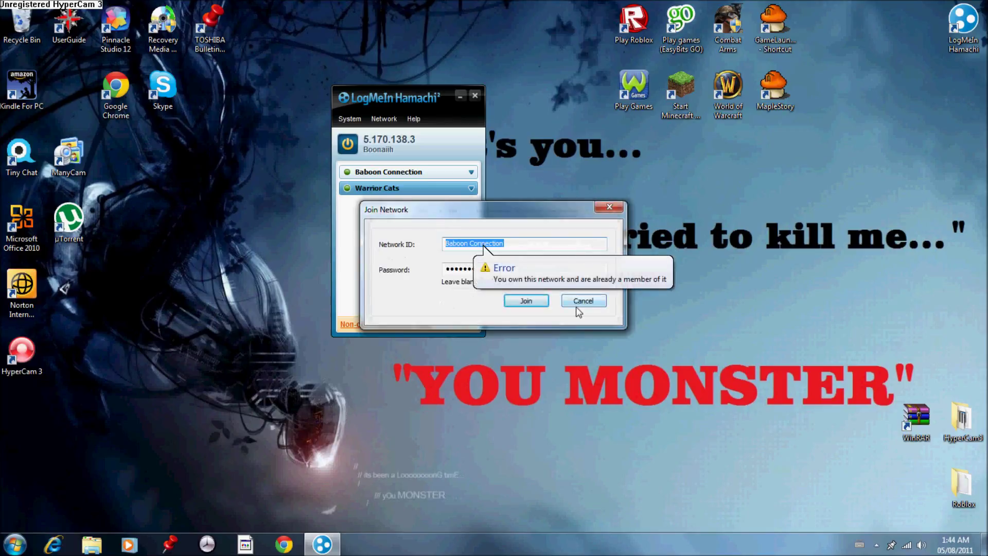
pyautogui.click(578, 304)
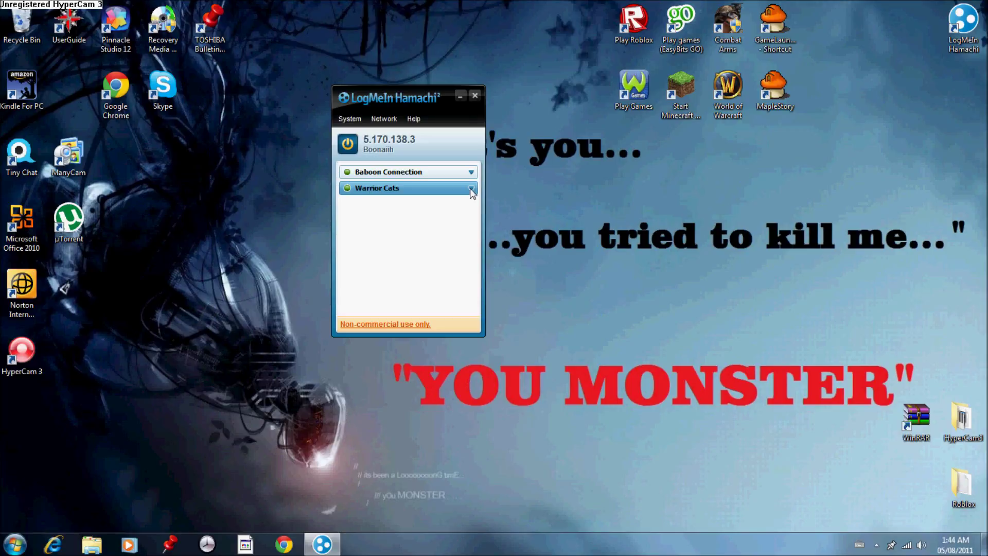
pyautogui.click(471, 188)
pyautogui.click(471, 173)
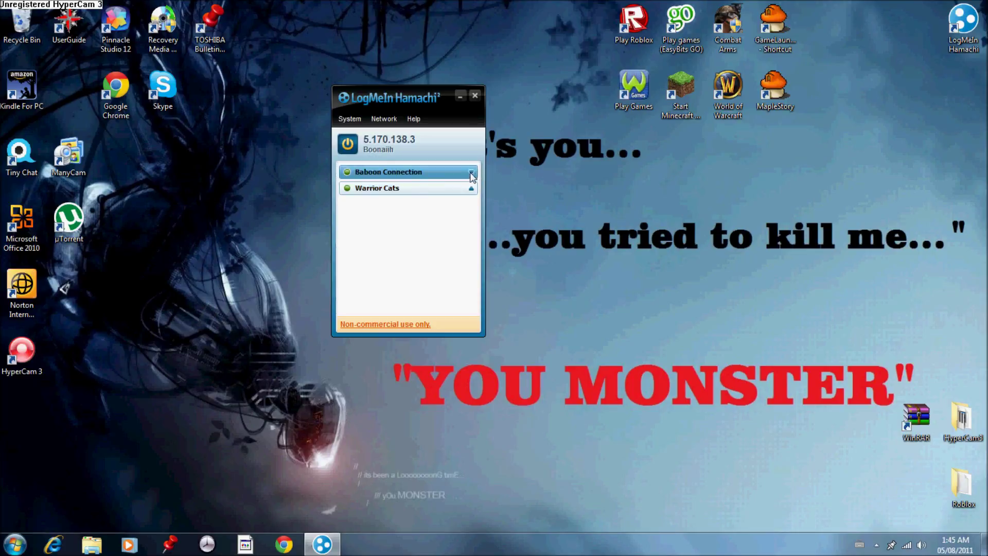
pyautogui.click(471, 189)
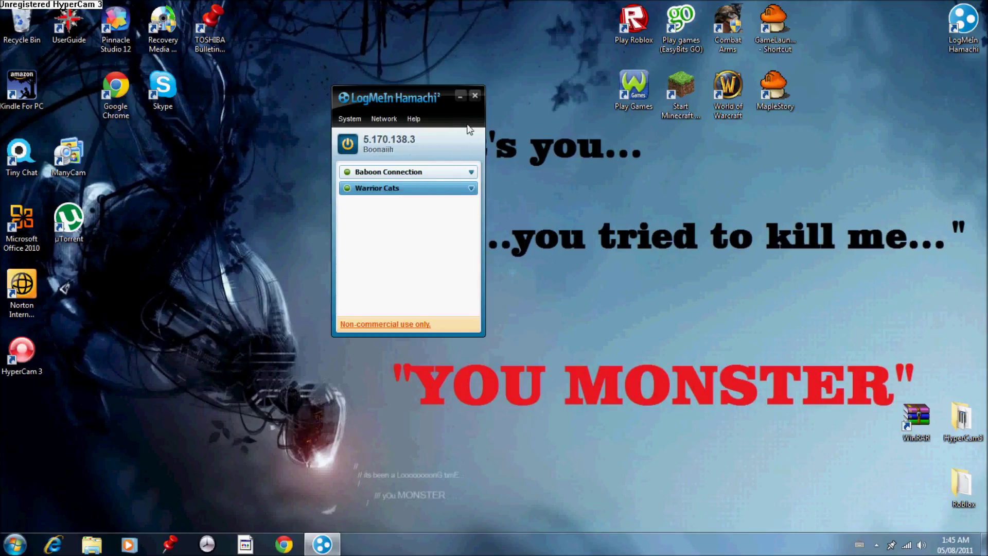
pyautogui.click(459, 98)
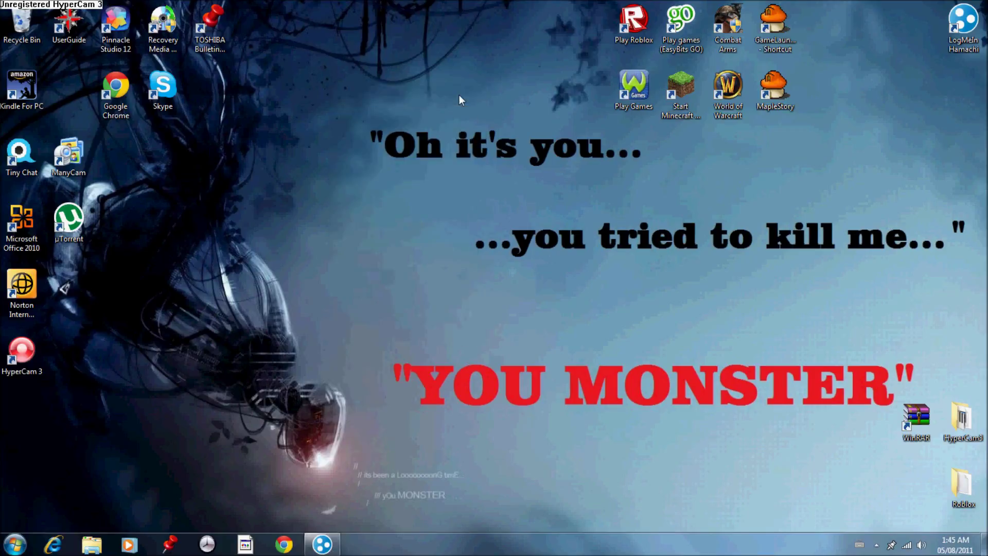